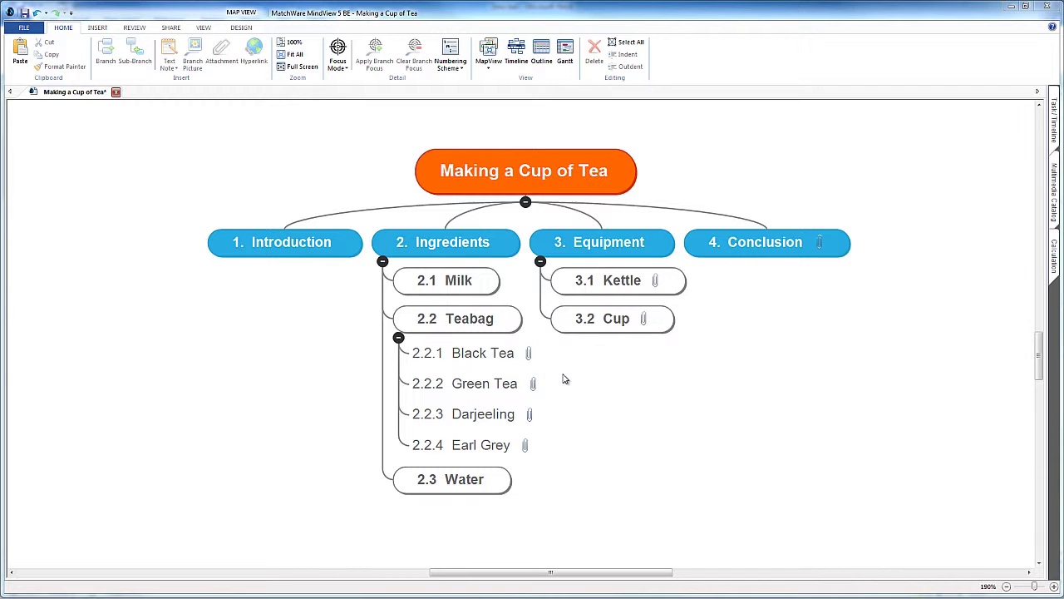
mouse_move(531, 358)
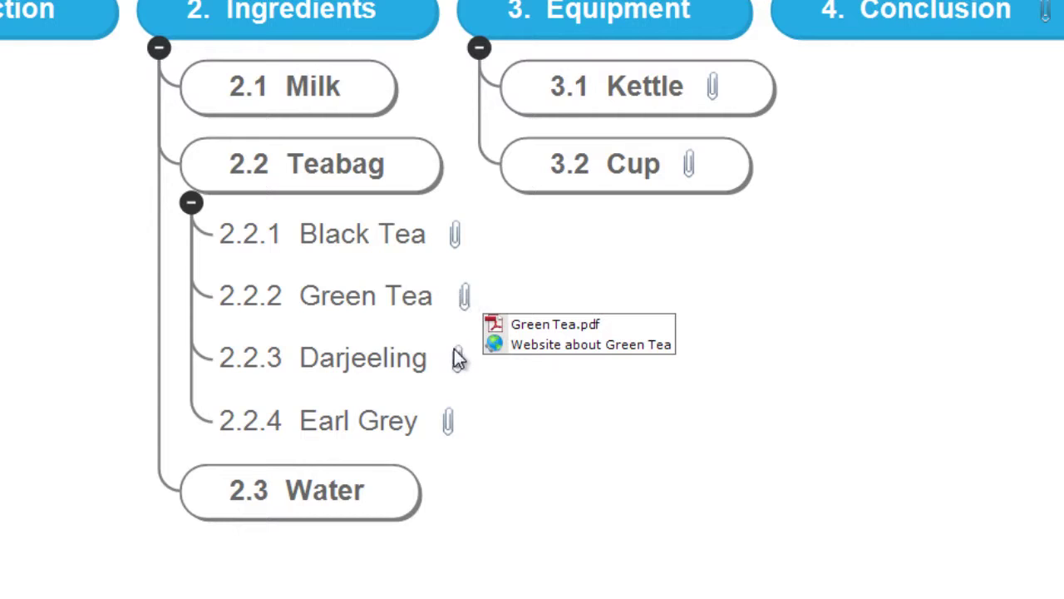
mouse_move(460, 364)
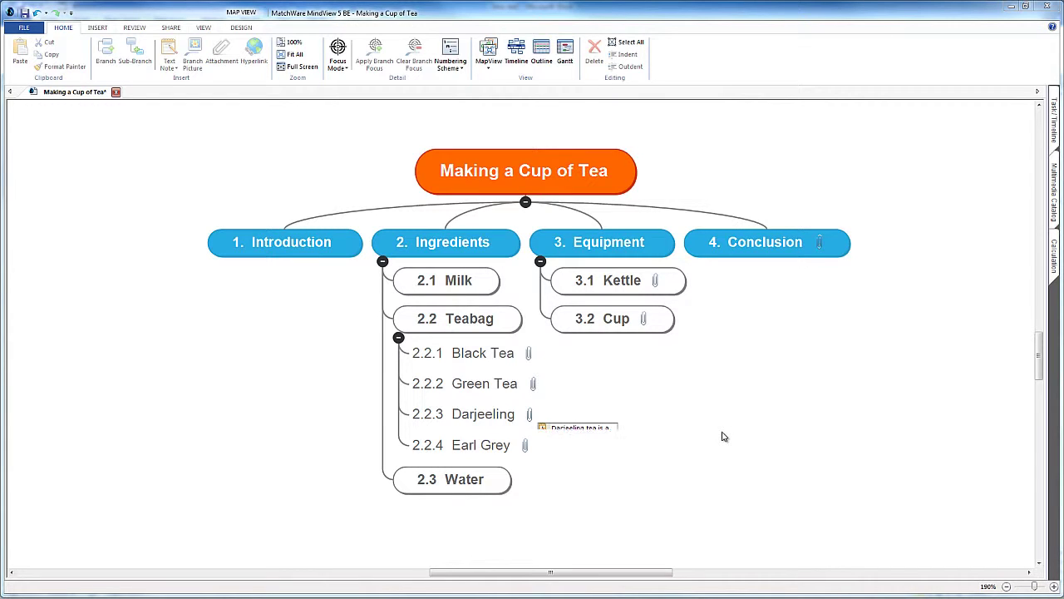
Add a text note to the Introduction topic and enlarge the note editor area.
left_click(268, 242)
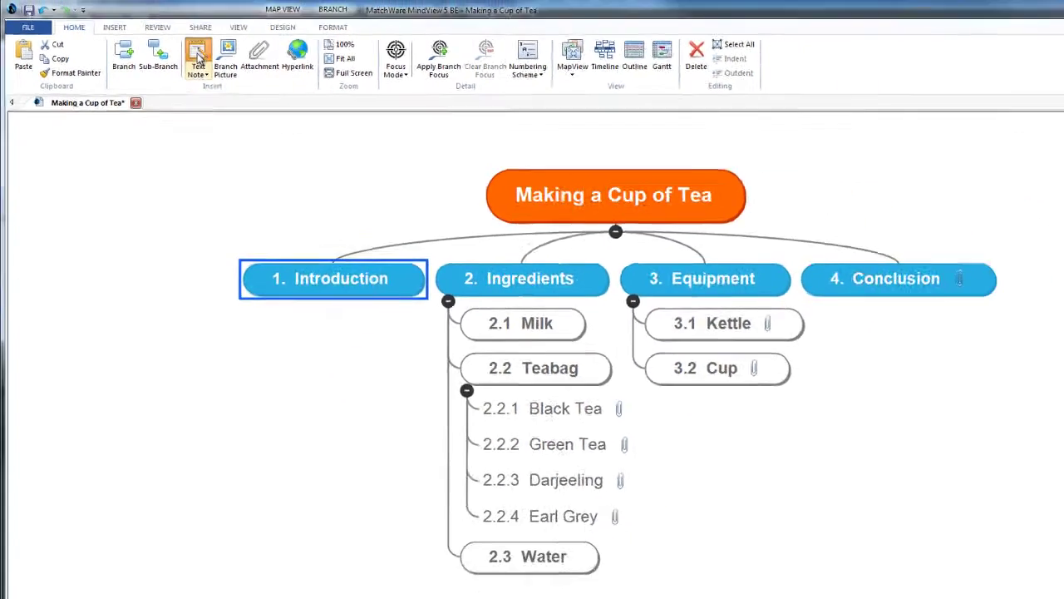
left_click(458, 93)
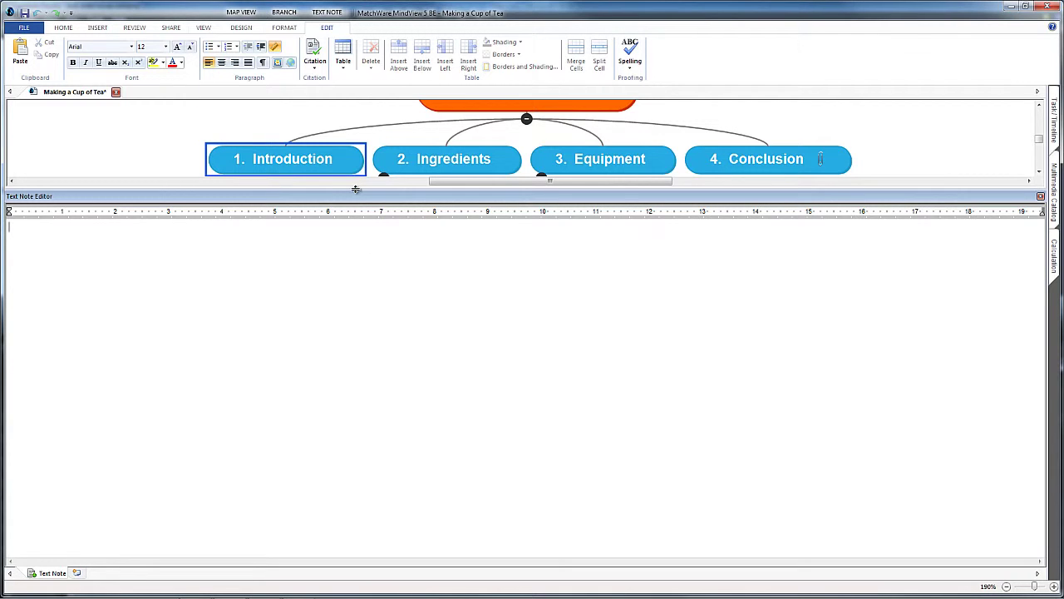
left_click_drag(356, 190, 373, 385)
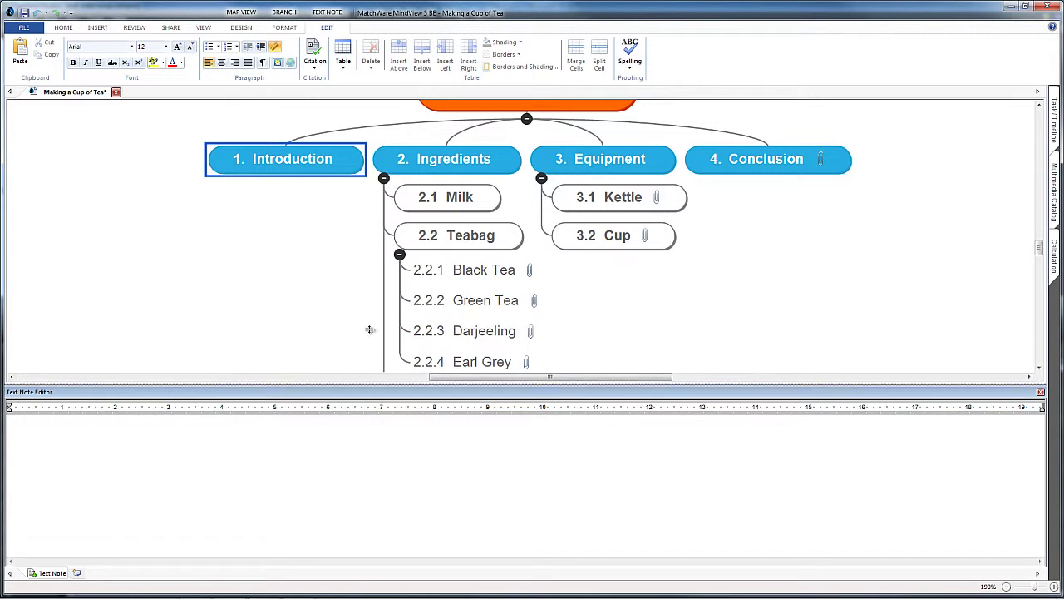
mouse_move(370, 330)
left_mouse_down()
mouse_move(360, 247)
mouse_move(368, 310)
left_mouse_up()
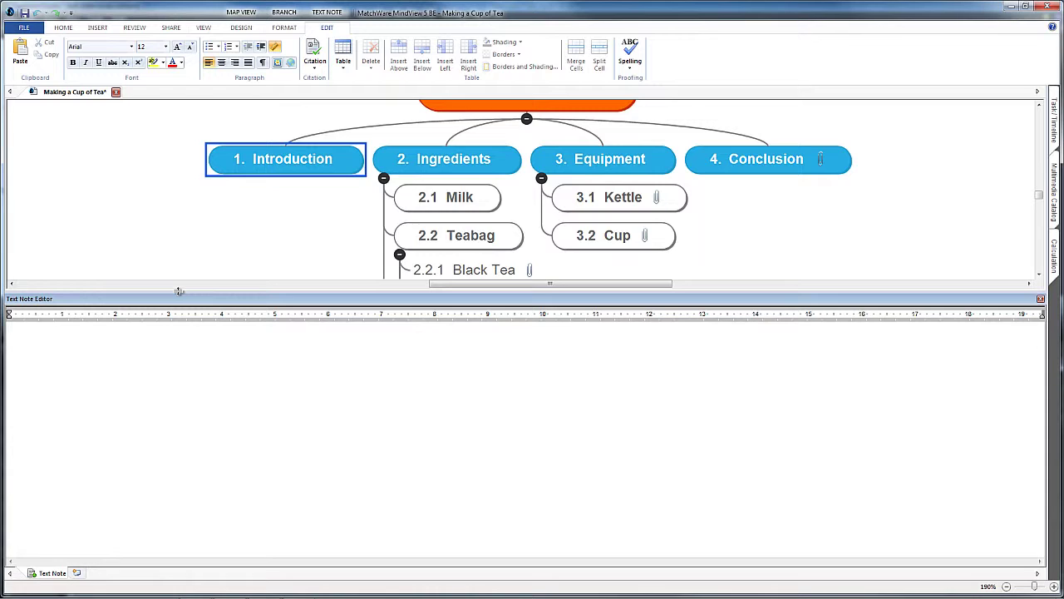
Preview the Ingredients, Equipment and Conclusion notes, then place the cursor in Introduction's empty note.
left_click(445, 158)
left_click(577, 161)
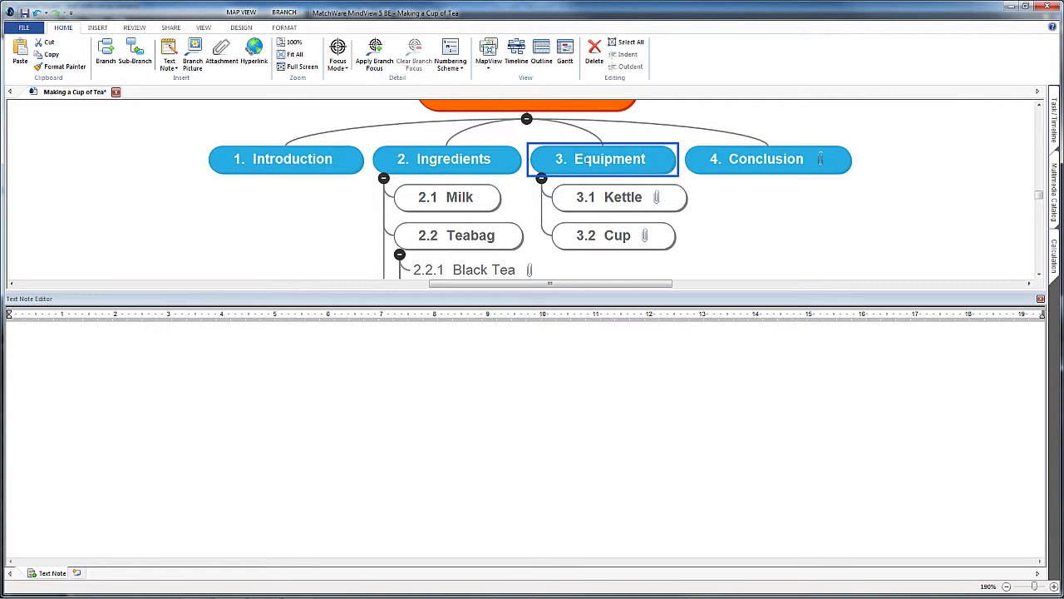
left_click(726, 164)
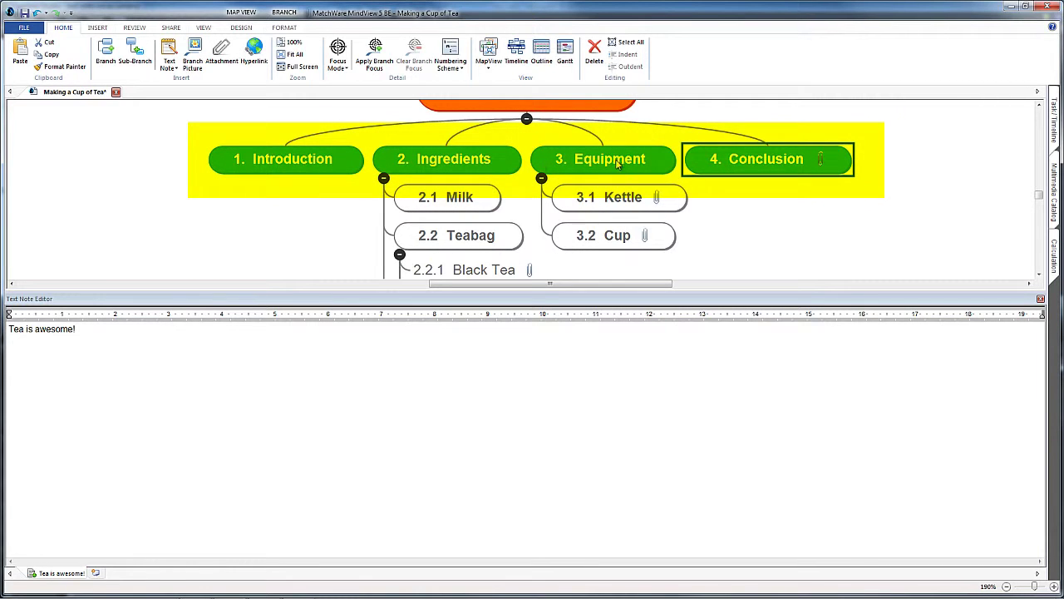
left_click(333, 162)
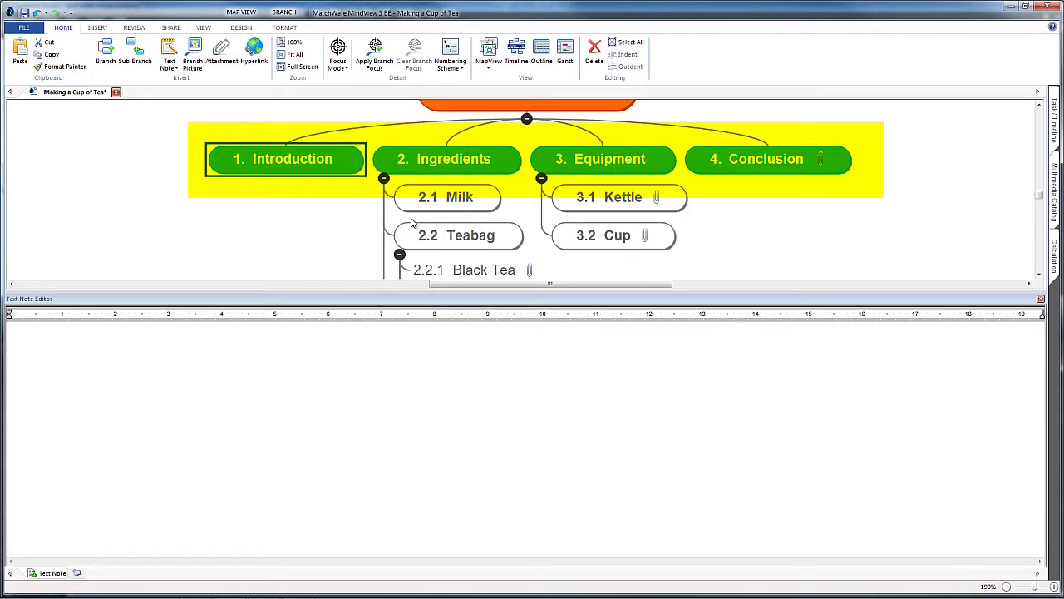
left_click(342, 352)
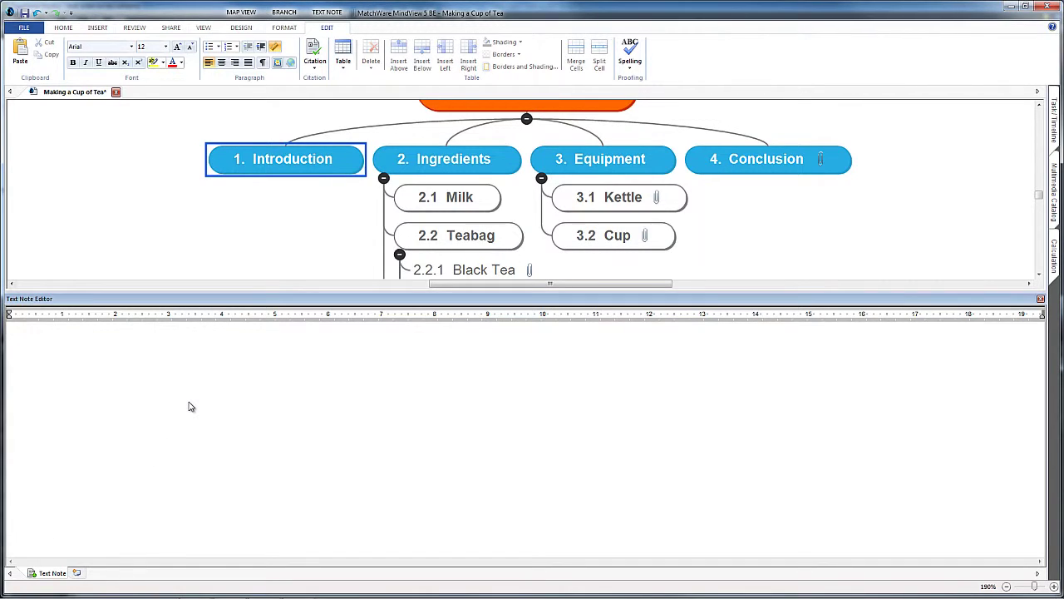
Write 'Quick note.' in the Introduction note and make the editor slightly taller.
type("Q")
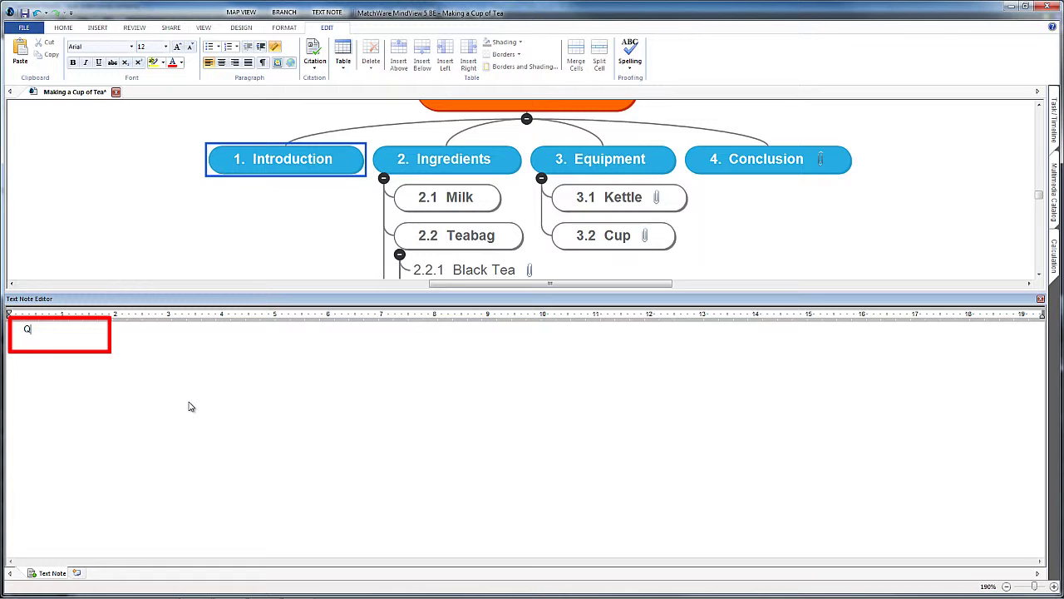
type("uick note.")
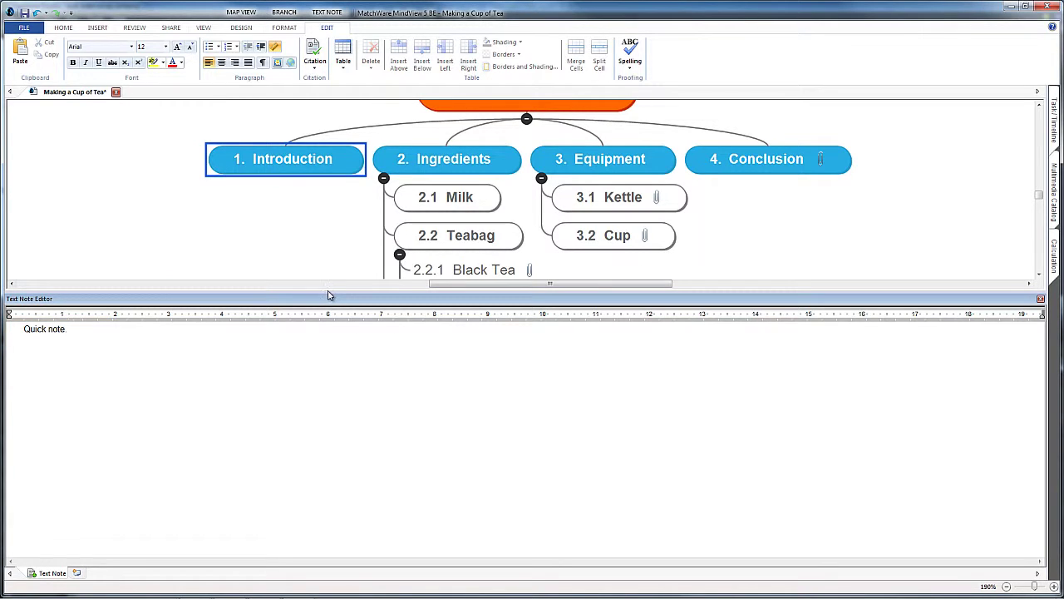
left_click_drag(328, 291, 329, 271)
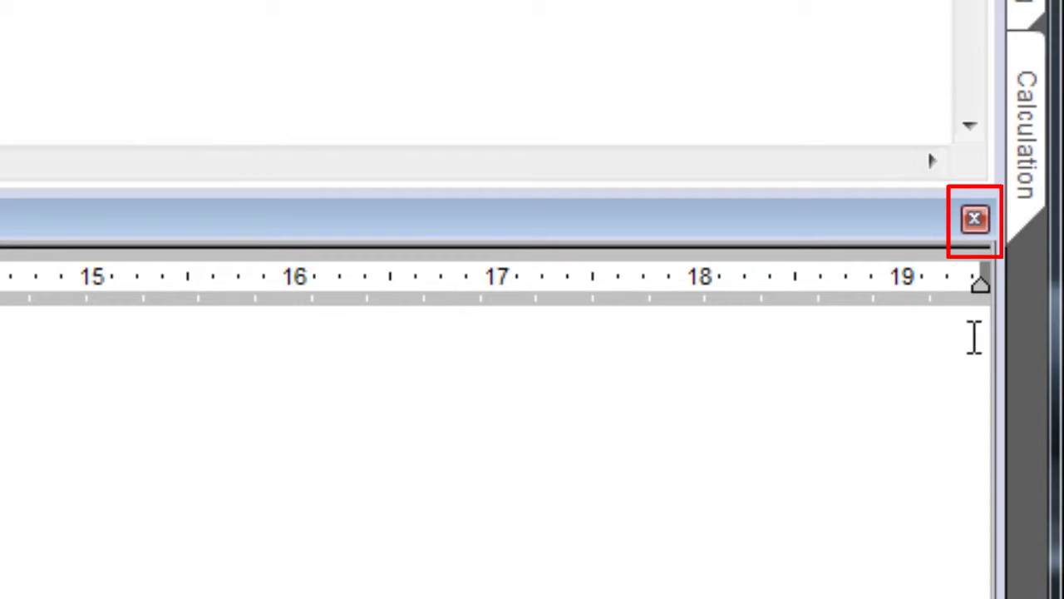
Close the note editor, then view and close the Darjeeling note.
left_click(979, 233)
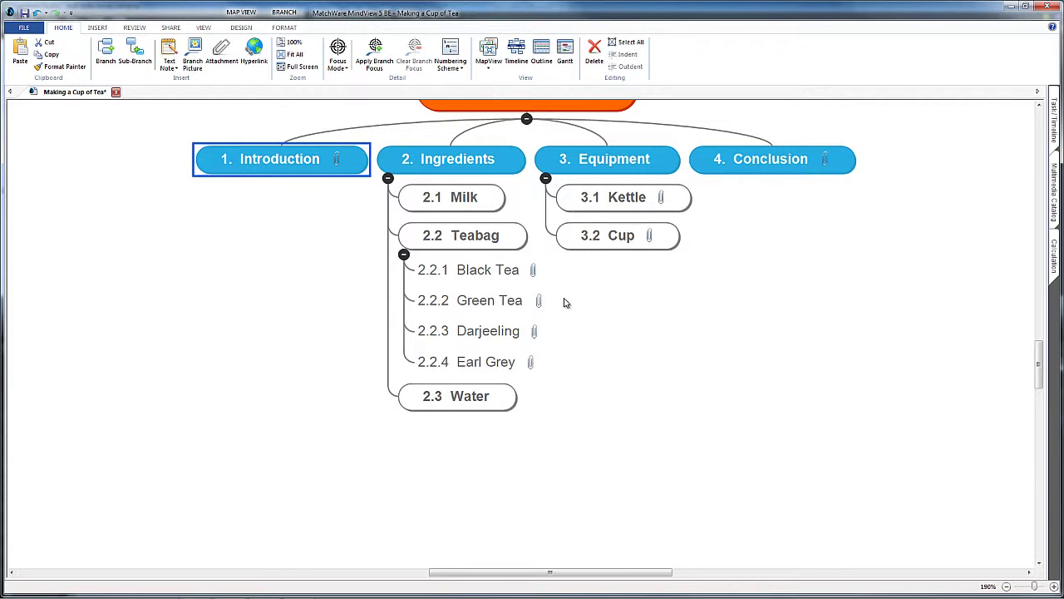
left_click(536, 334)
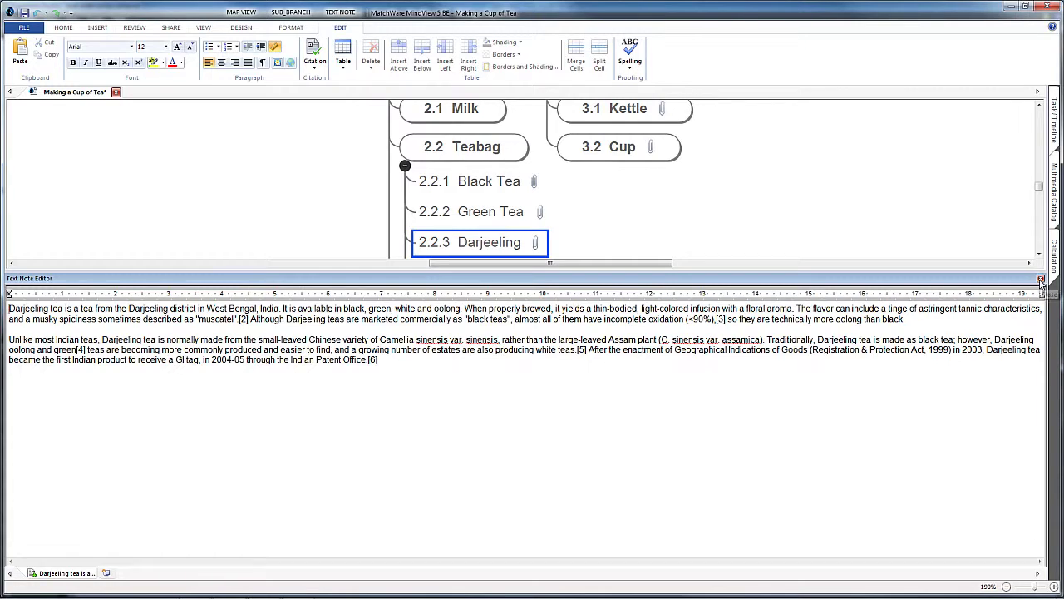
left_click(1040, 279)
View and close the Kettle note, then clear the selection on the map.
mouse_move(652, 233)
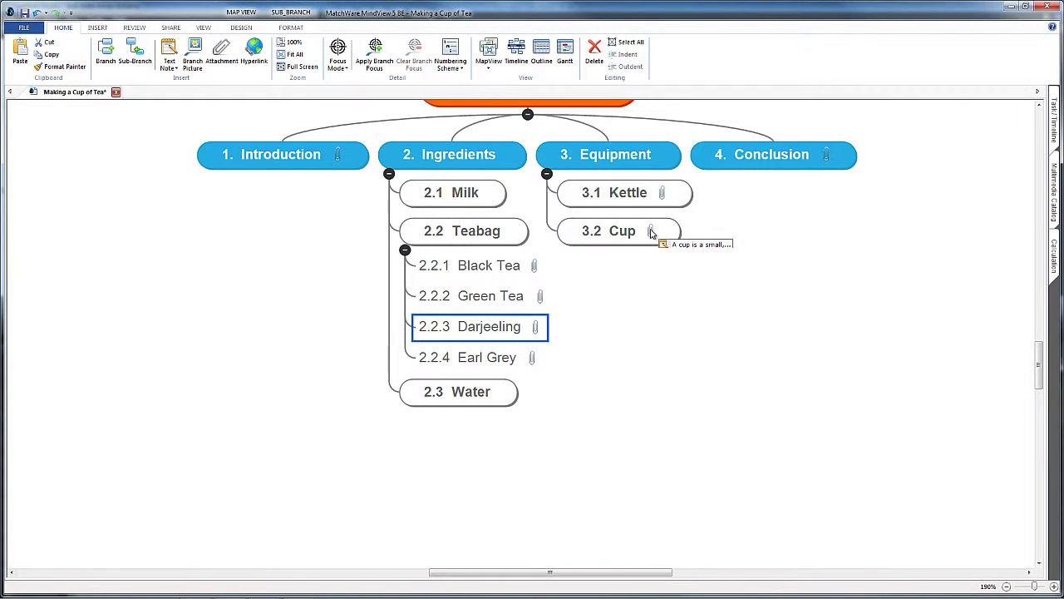
mouse_move(663, 196)
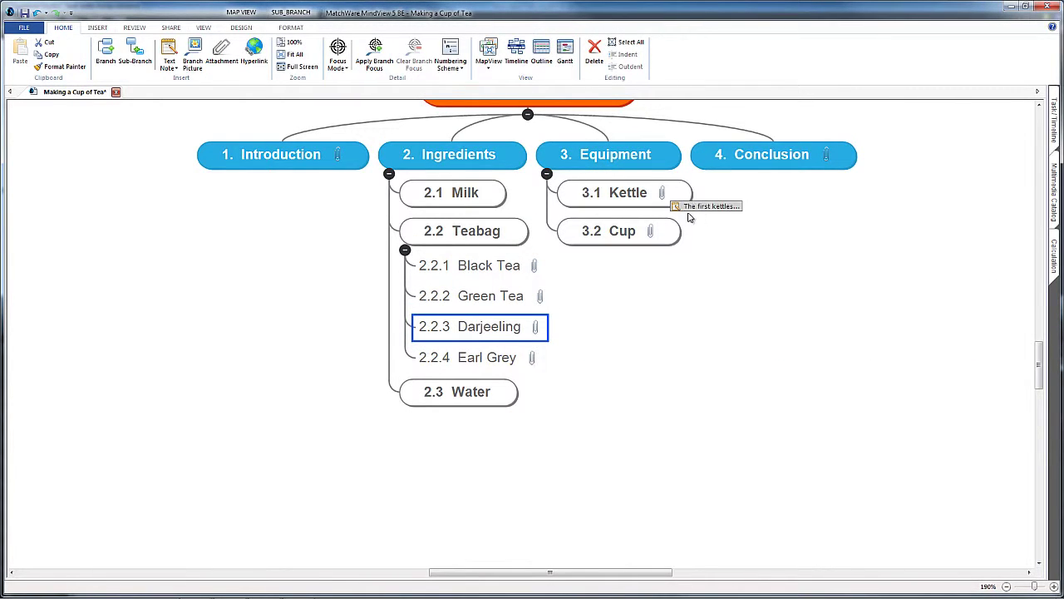
left_click(690, 208)
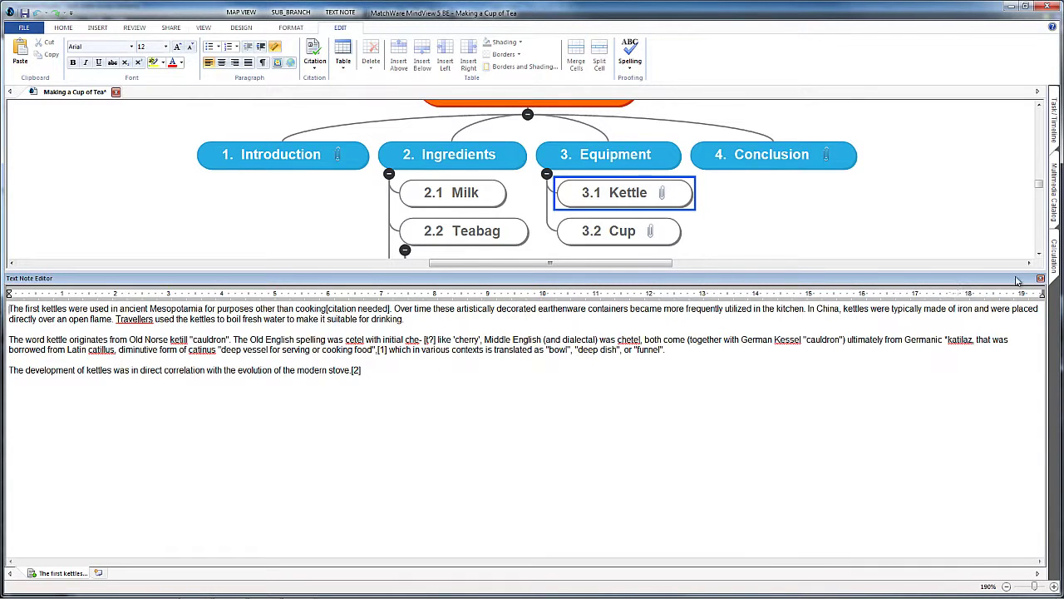
left_click(1040, 279)
left_click(758, 324)
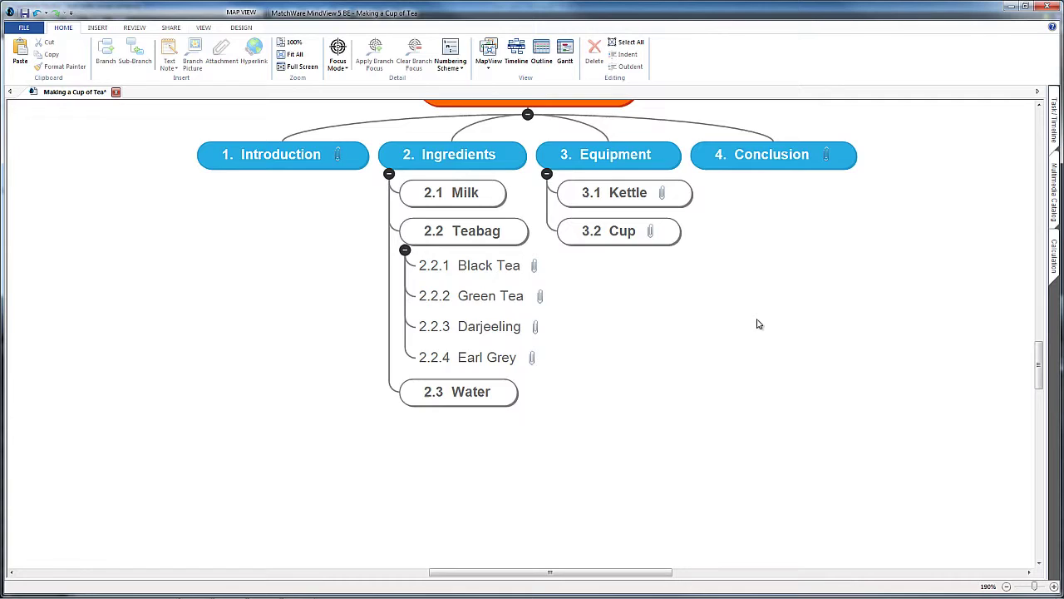
Move Kettle under Introduction, then back under Equipment as 3.2 below Cup.
scroll(834, 337, "up", 1)
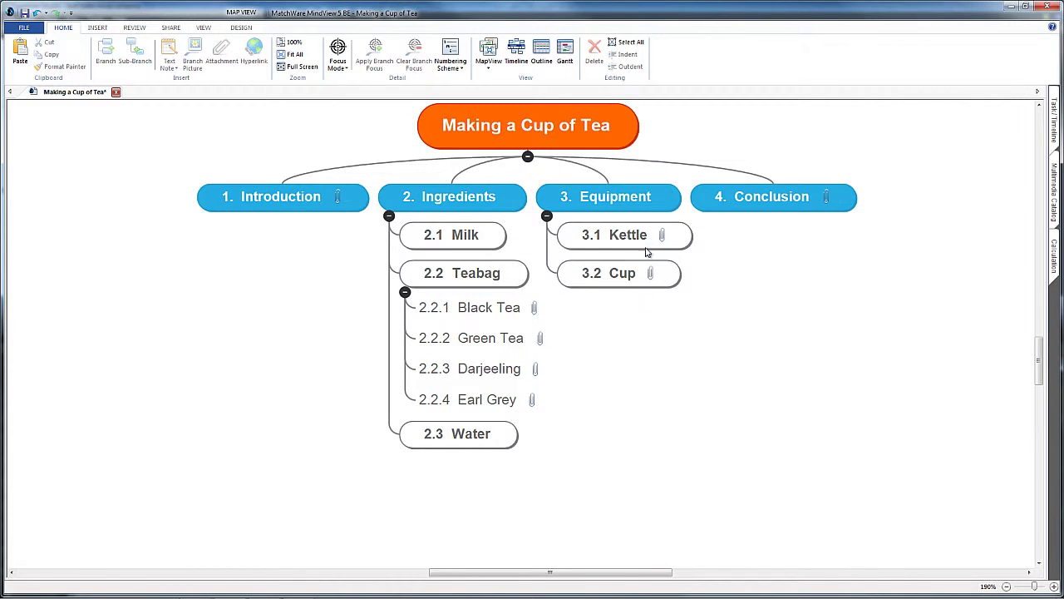
mouse_move(665, 243)
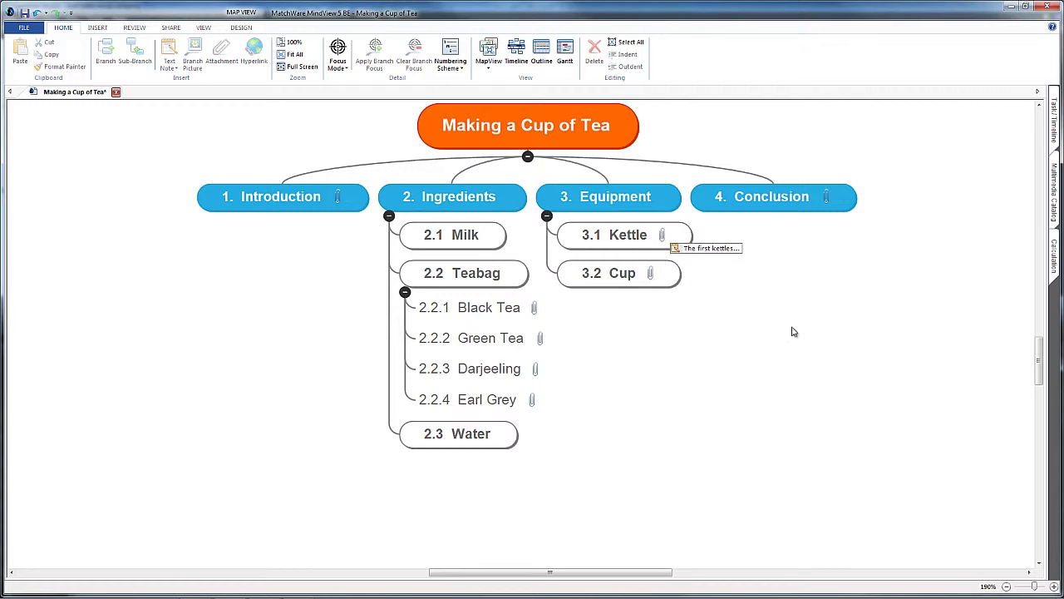
left_click(592, 241)
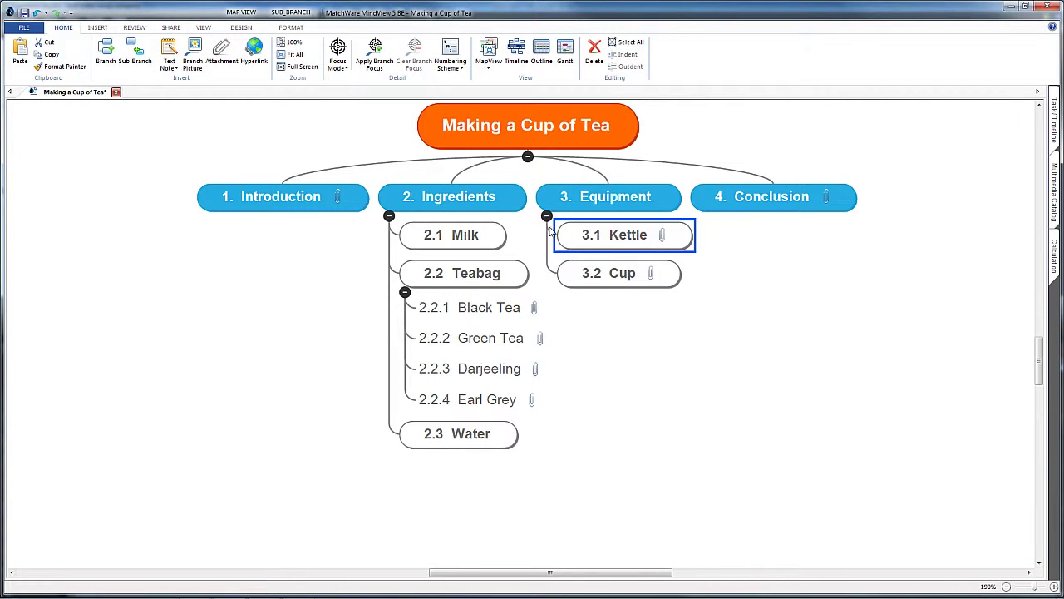
left_click_drag(570, 233, 264, 200)
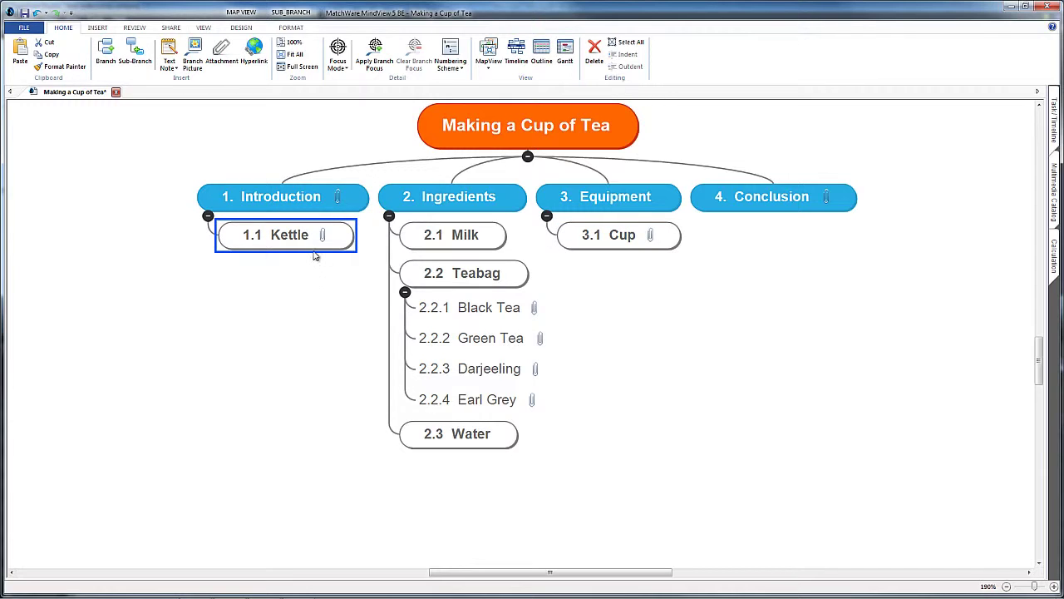
mouse_move(324, 239)
left_click_drag(264, 237, 610, 271)
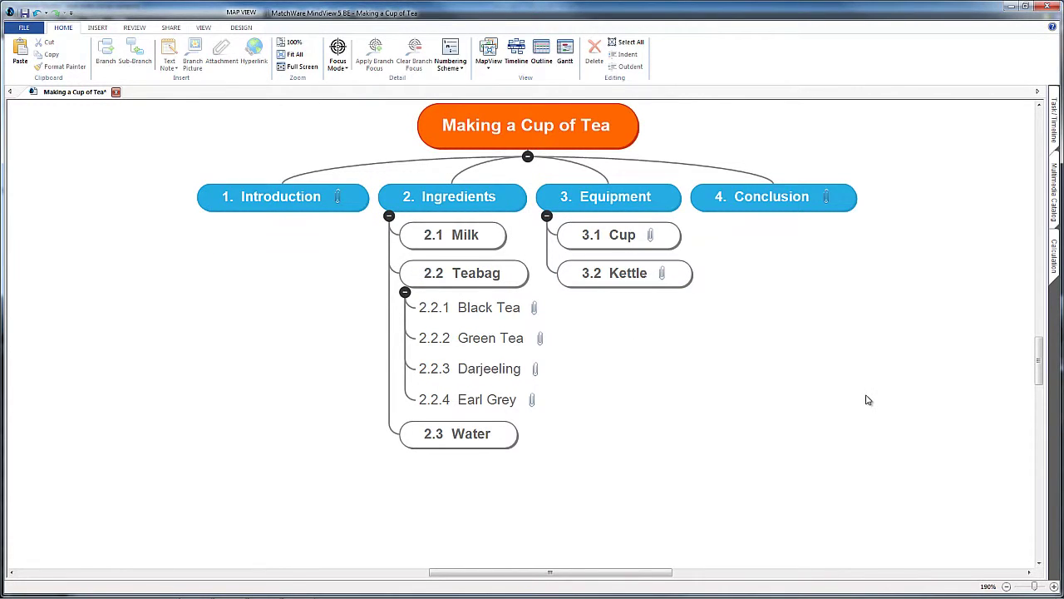
scroll(867, 399, "up", 1)
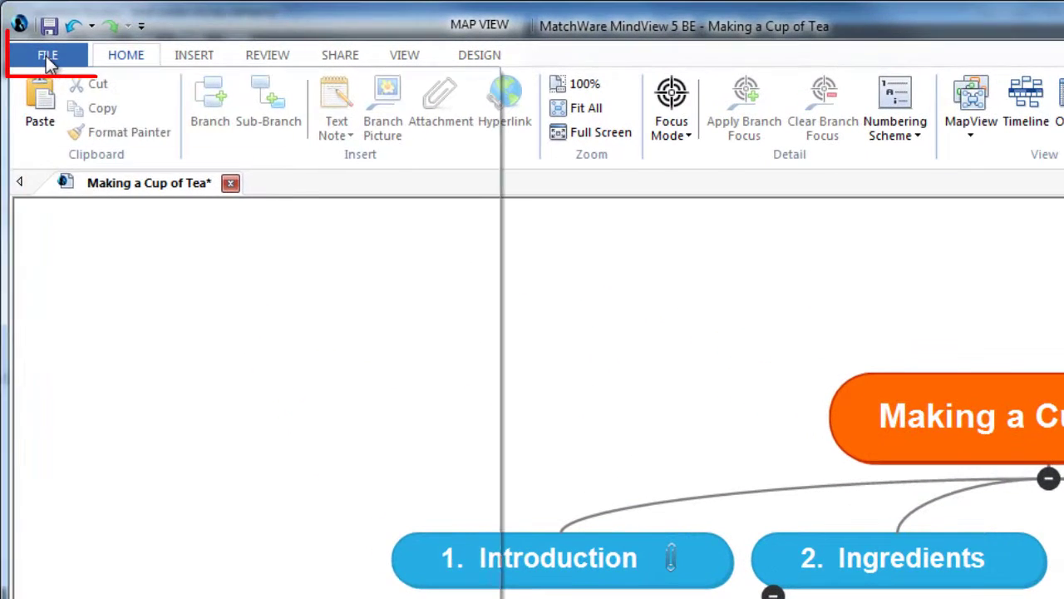
Quick-export the map to Word as 'Making a Cup of Tea' on the Desktop and open it.
left_click(24, 29)
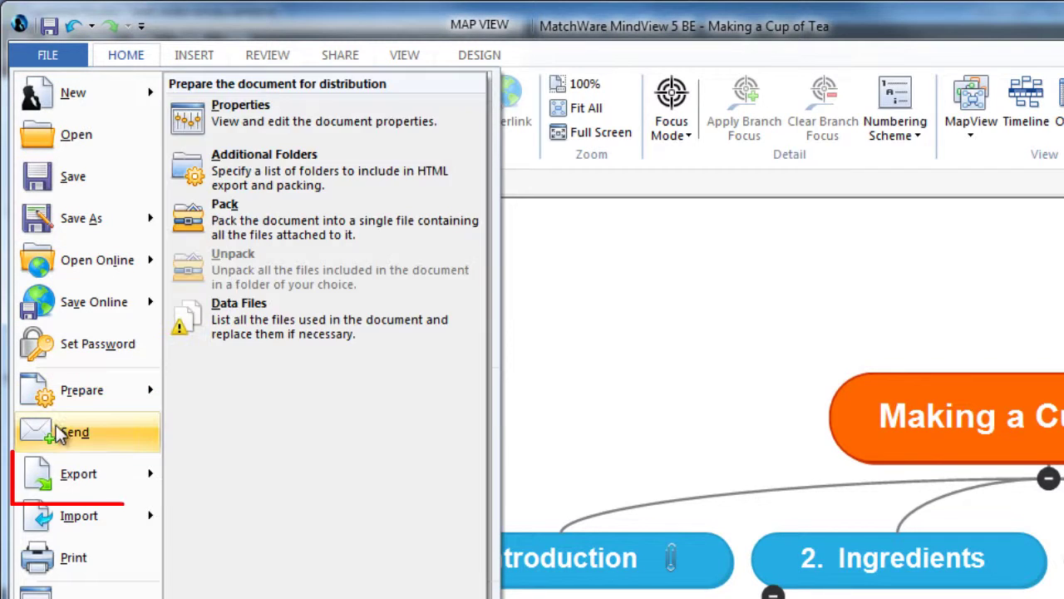
mouse_move(71, 476)
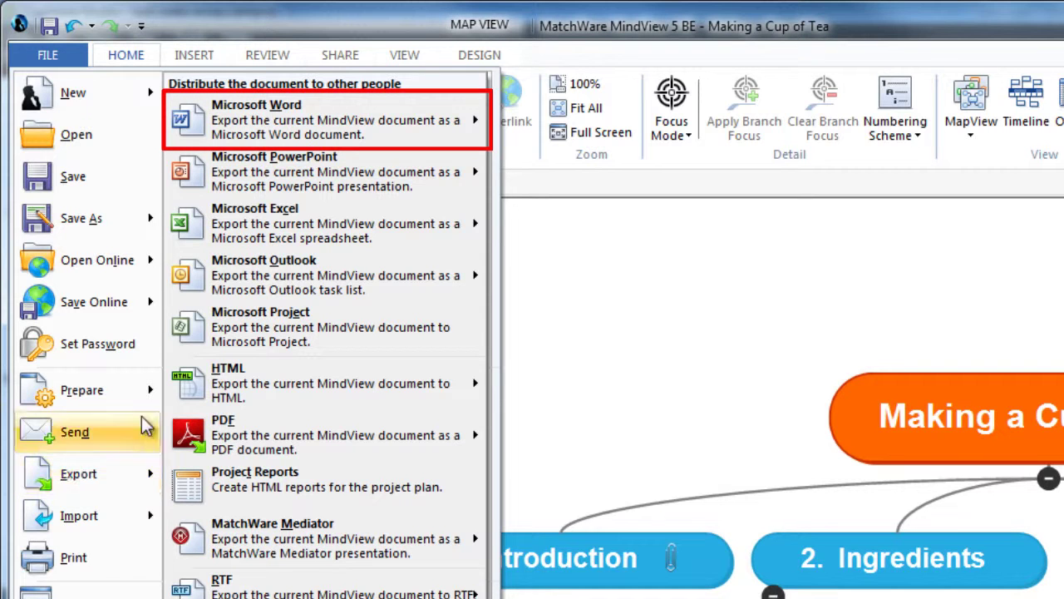
mouse_move(314, 122)
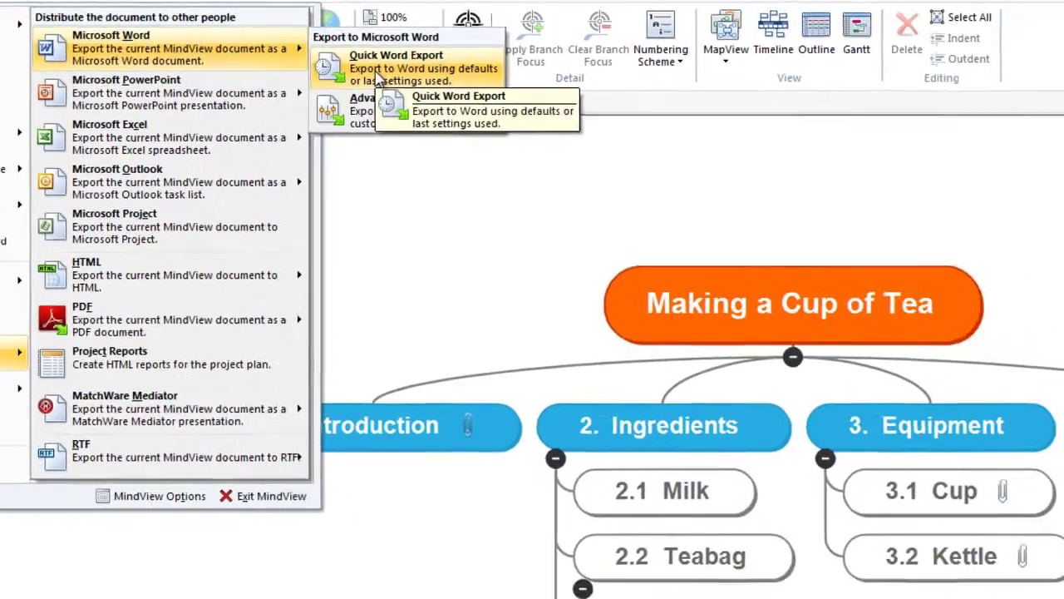
left_click(518, 146)
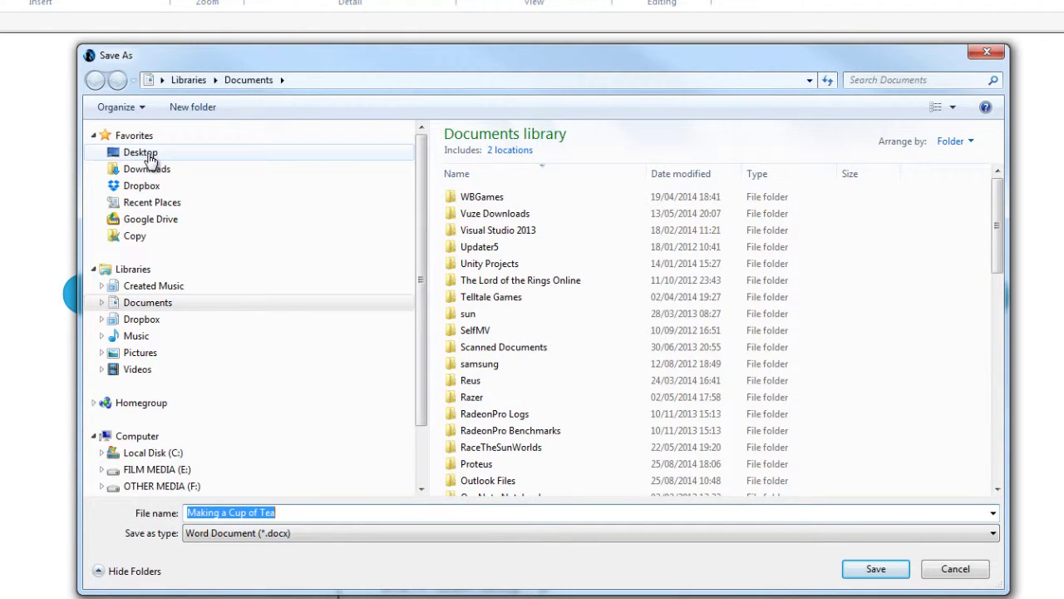
left_click(149, 153)
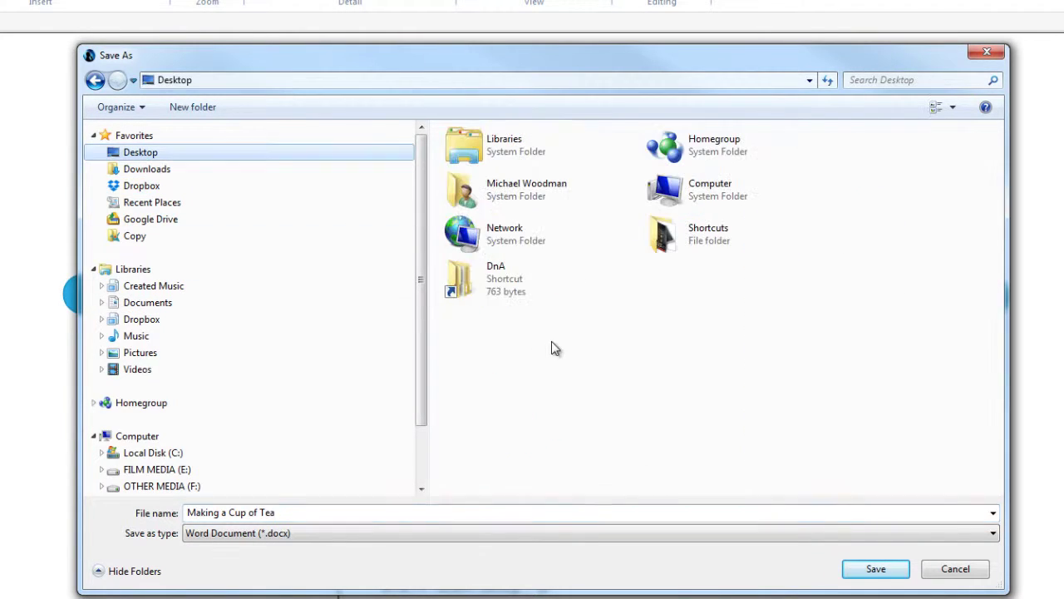
left_click(875, 570)
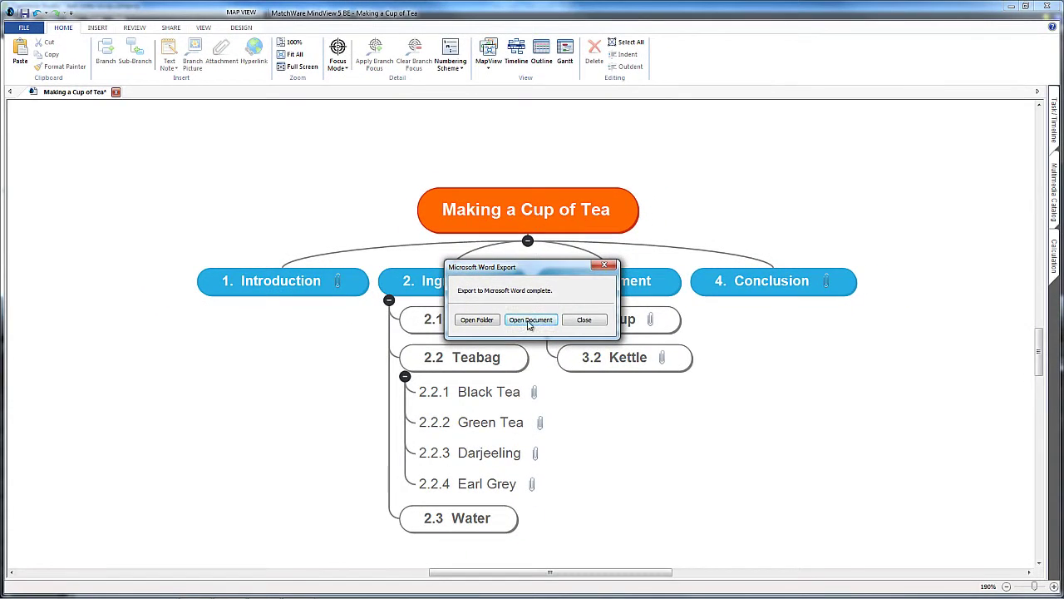
left_click(530, 320)
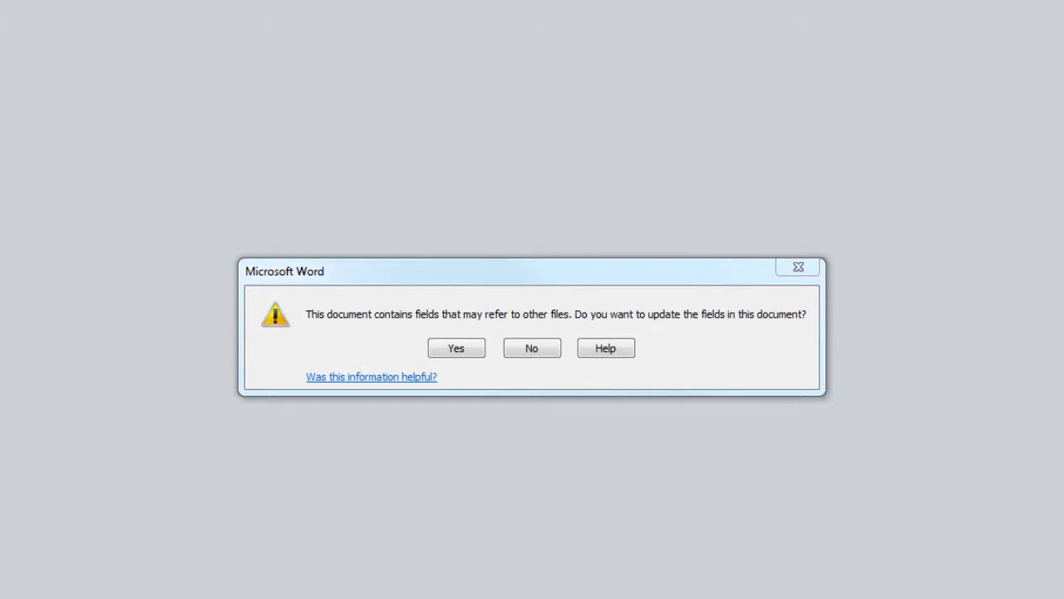
Update the document's fields, then inspect the map image, table of contents and Introduction heading.
left_click(456, 347)
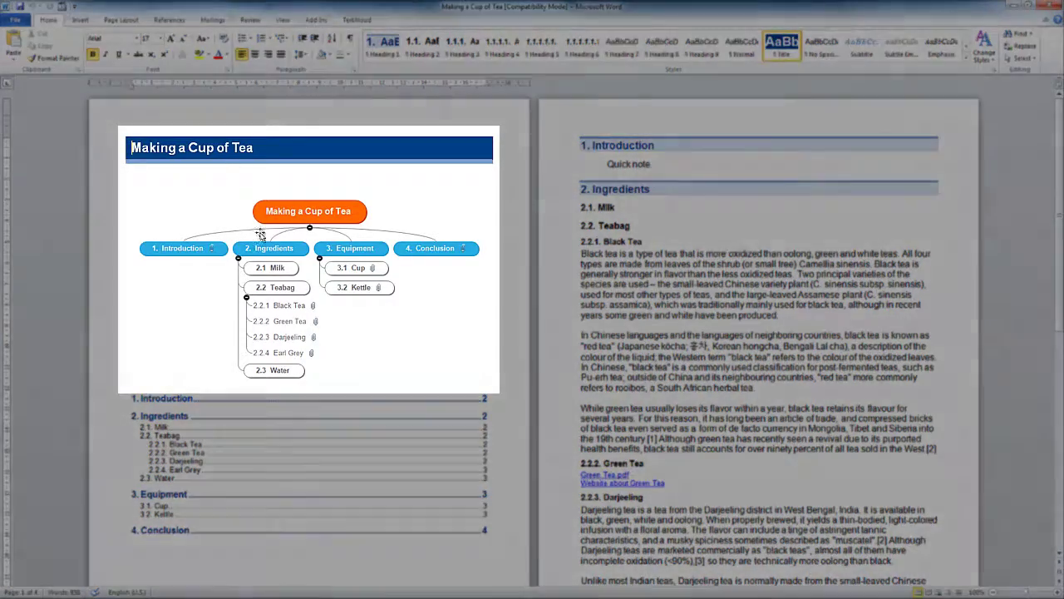
left_click(278, 266)
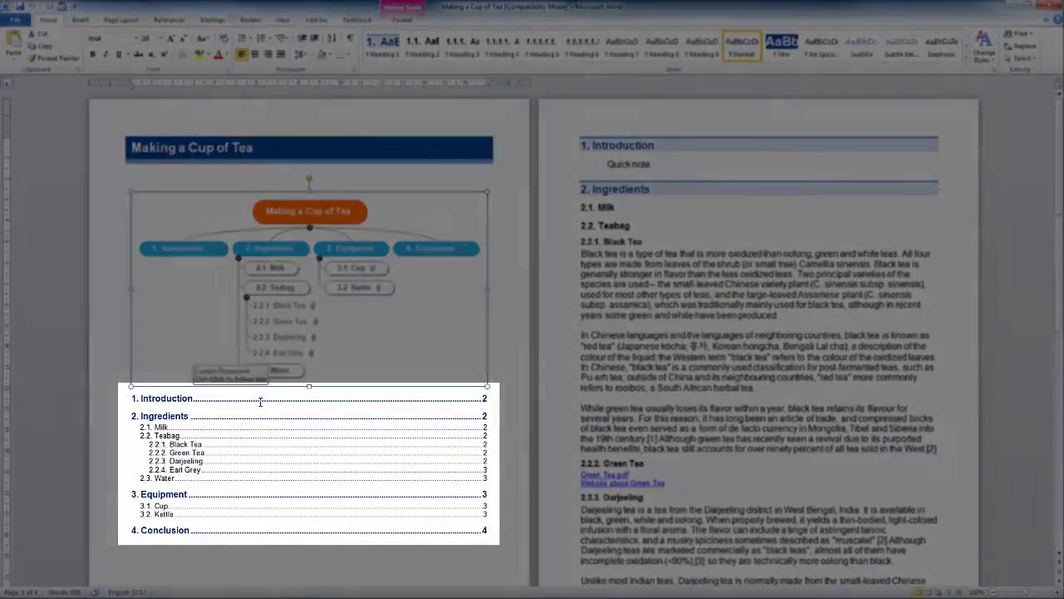
left_click(260, 401)
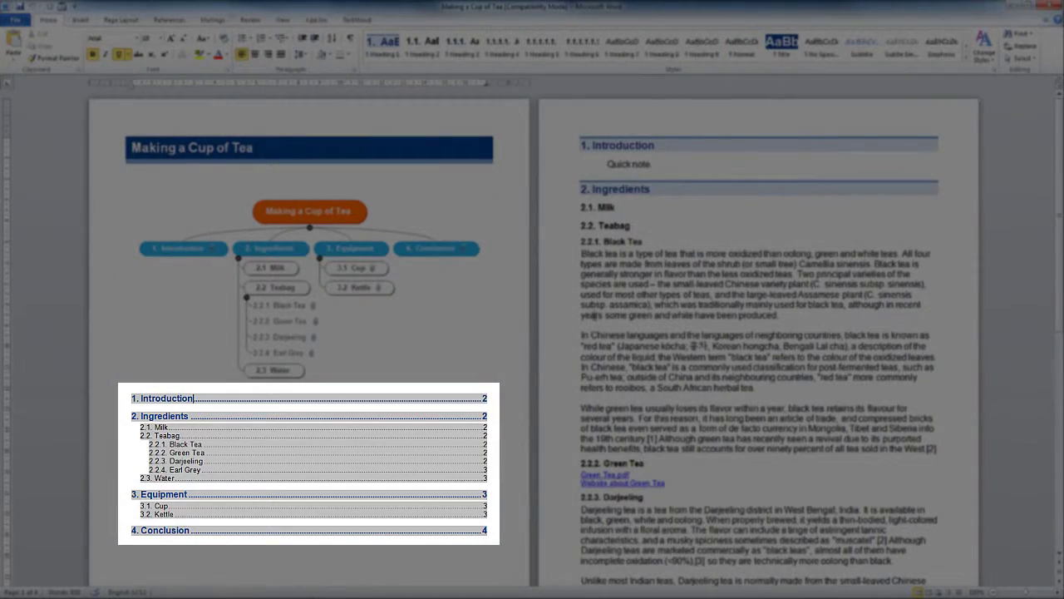
left_click(946, 144)
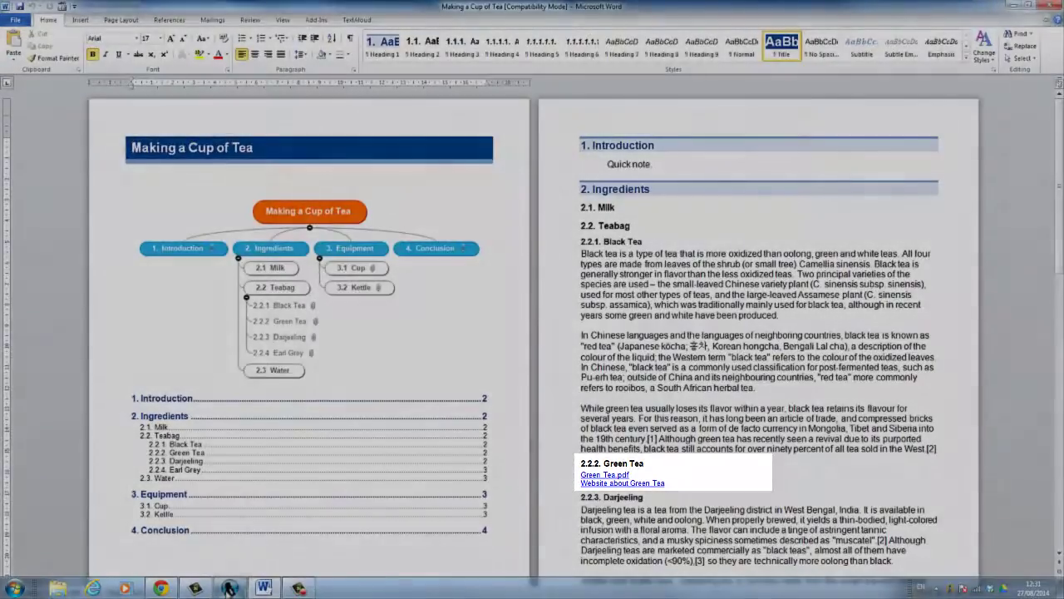
left_click(228, 588)
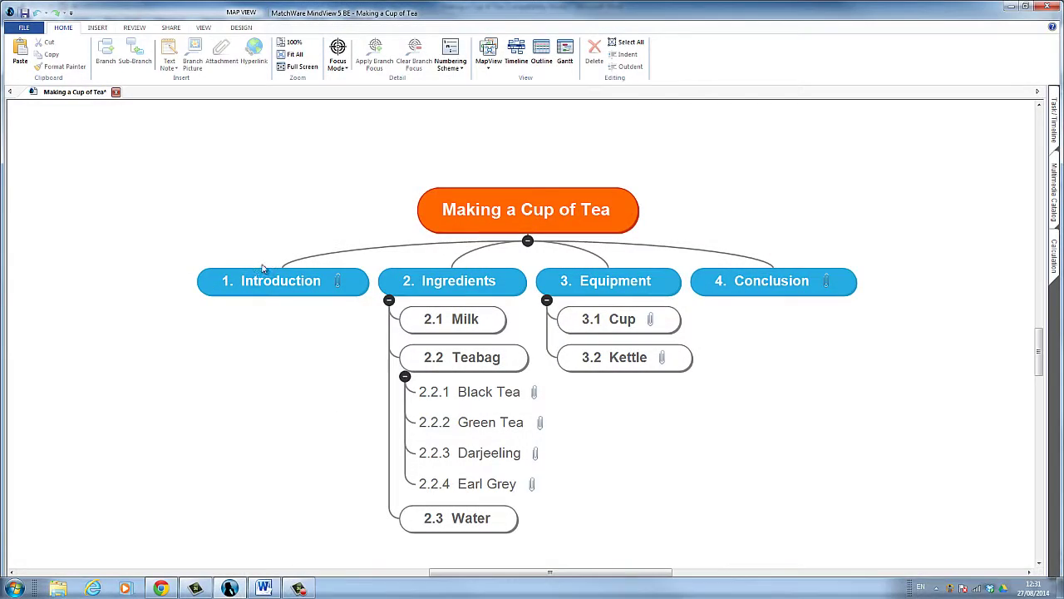
left_click(24, 27)
mouse_move(39, 237)
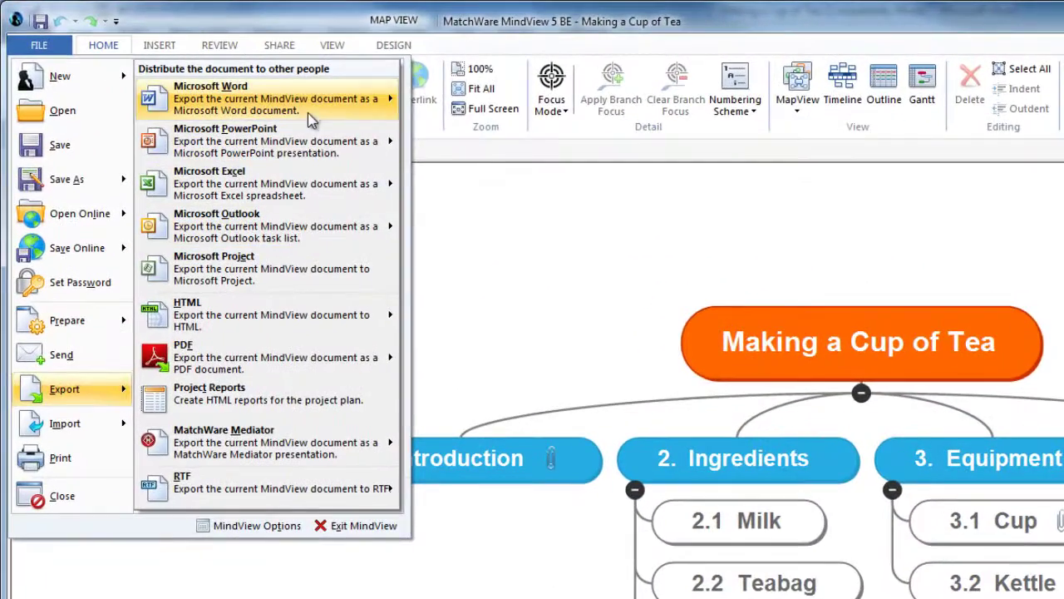
mouse_move(308, 109)
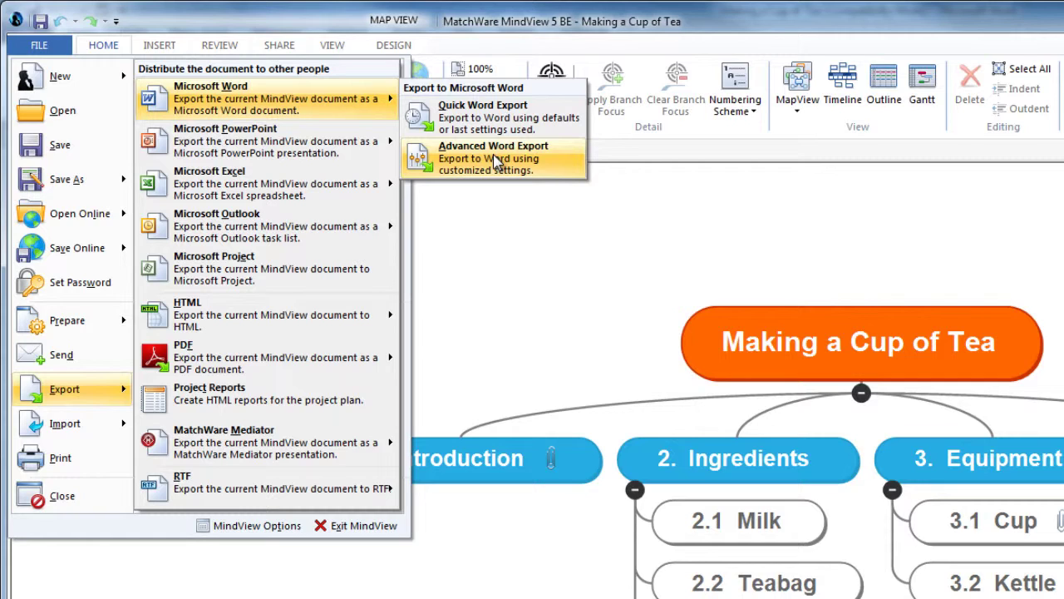
left_click(531, 260)
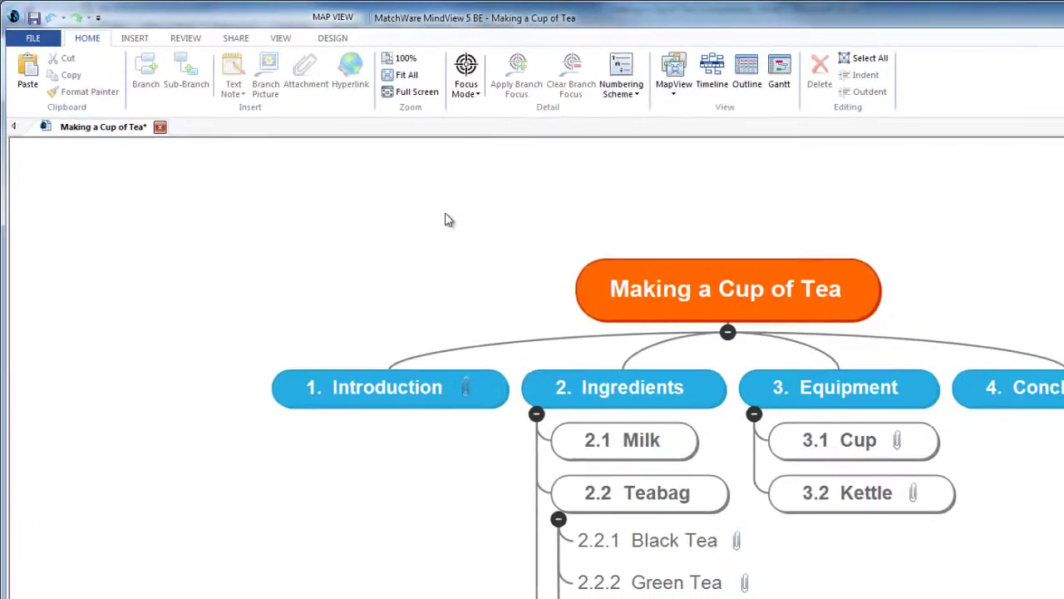